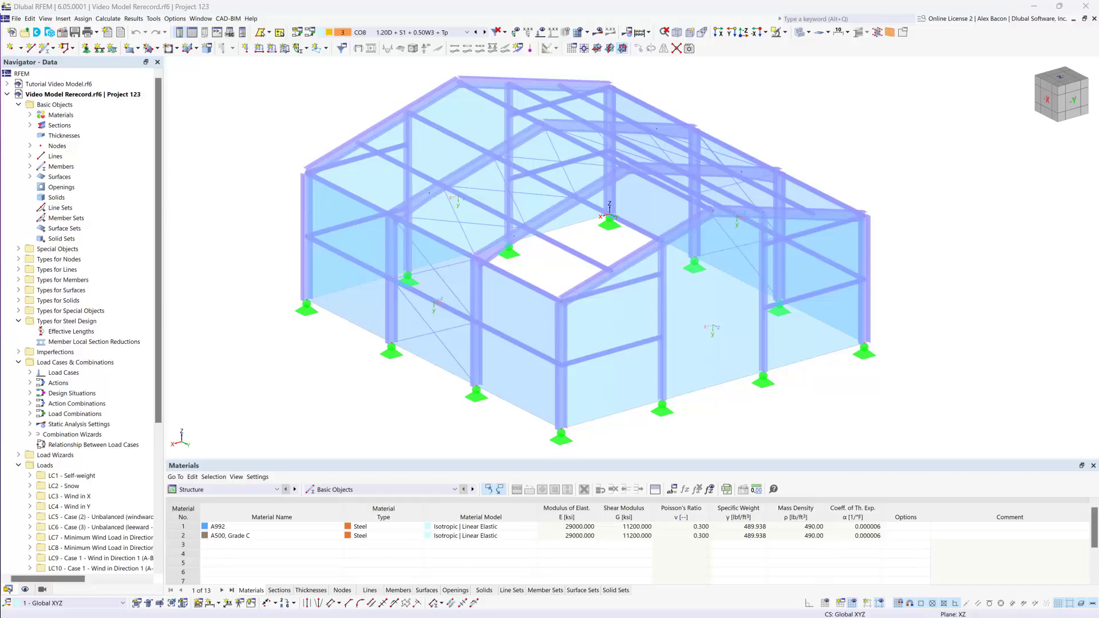
Step: Select the four tapered rafters of the two interior frames (members 6, 8, 10, 12) and open them together for editing
click(275, 352)
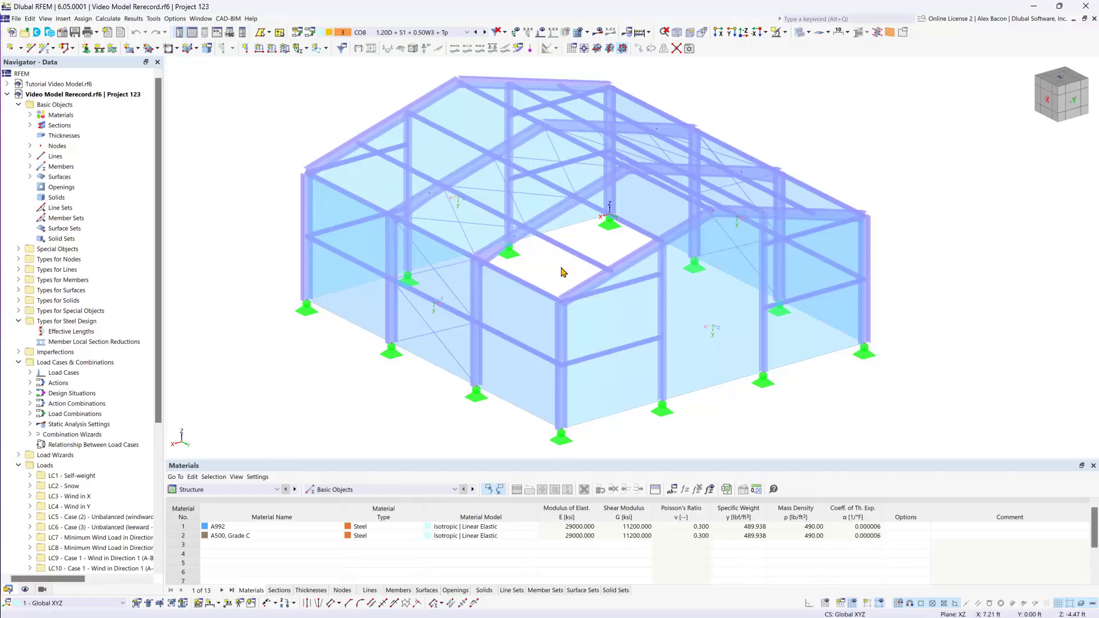
ctrl+middle_drag(563, 273, 564, 273)
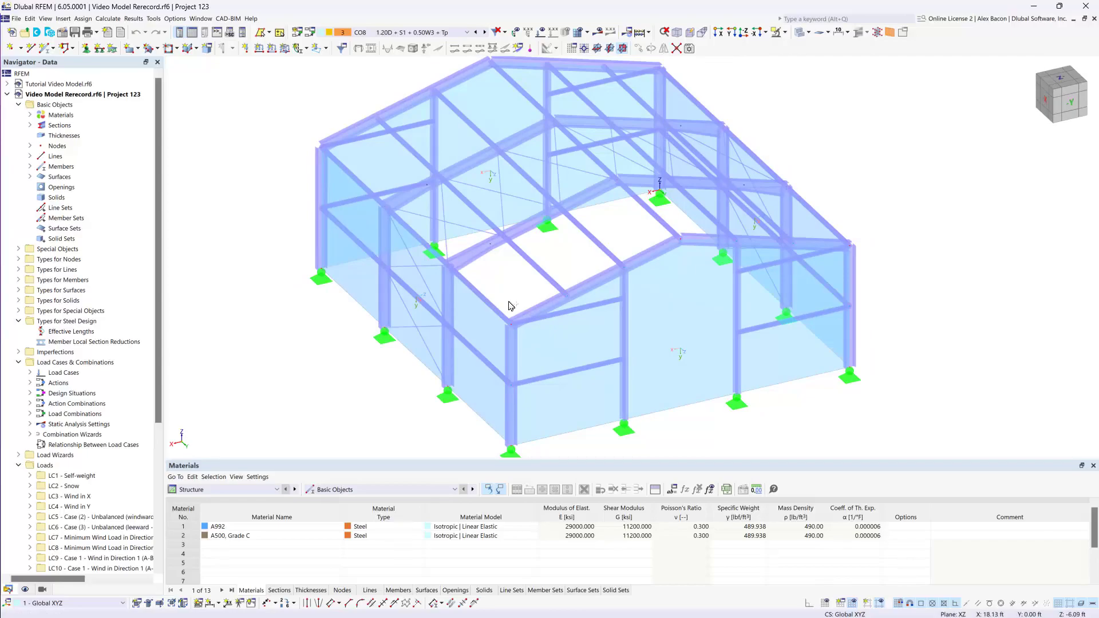
click(475, 252)
click(419, 191)
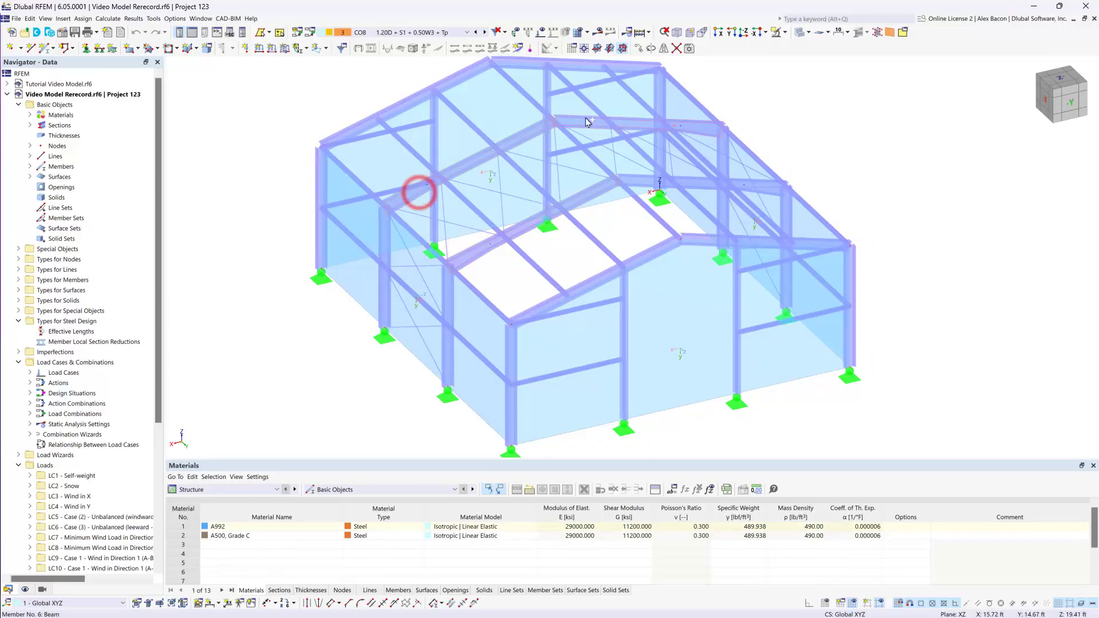
click(588, 117)
click(644, 181)
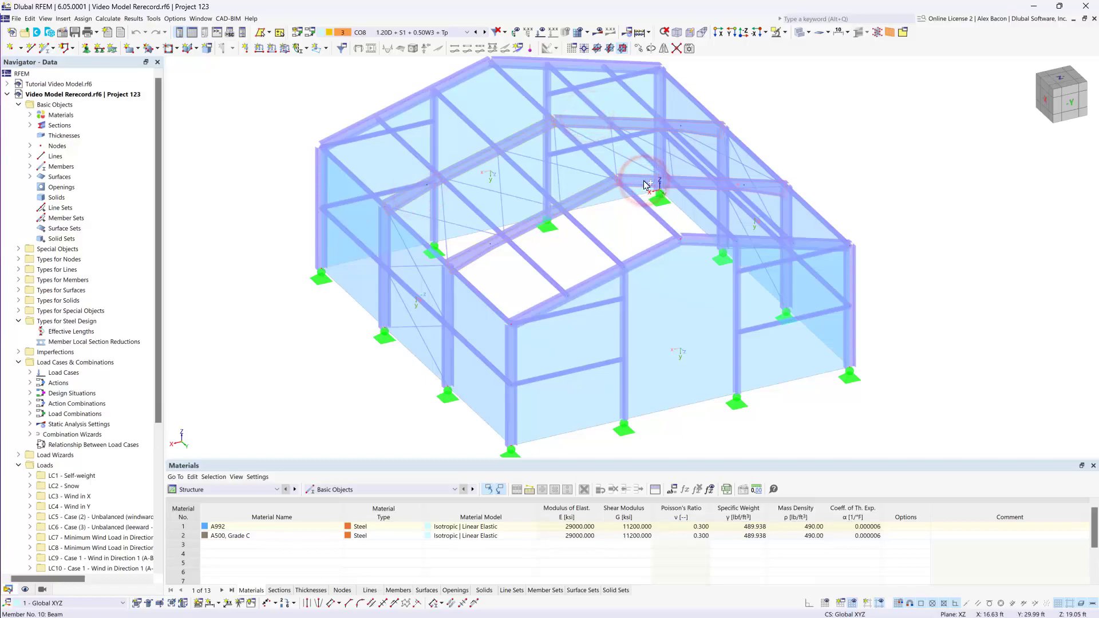
double_click(644, 184)
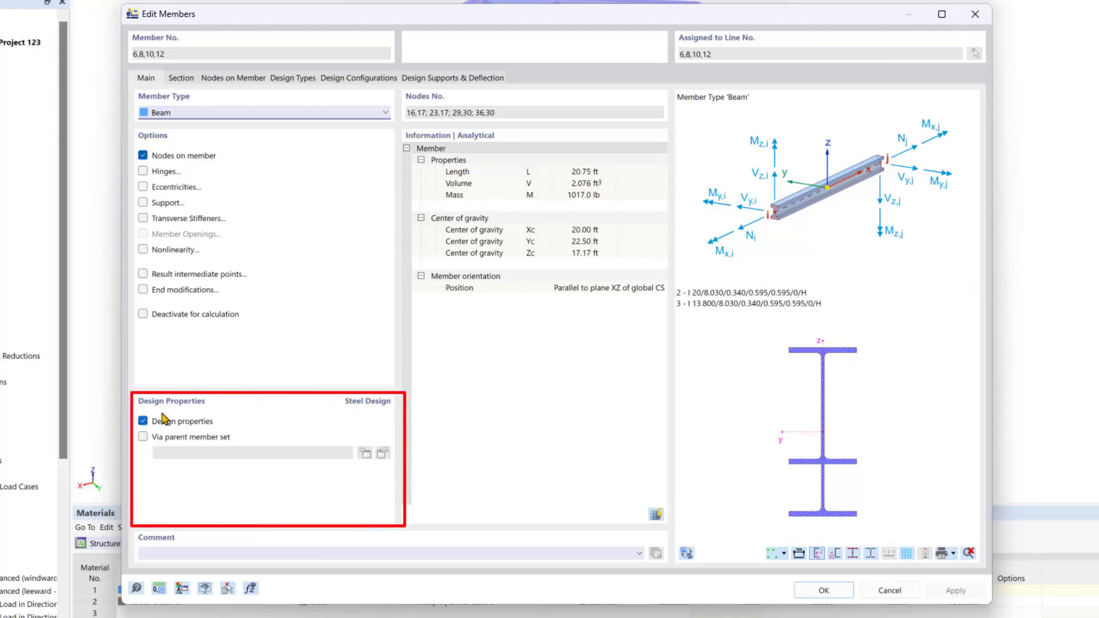
Step: Create effective lengths for the rafters per AISC 360, with Mcr according to Chapter F and Cb automatically according to F1-1
click(287, 83)
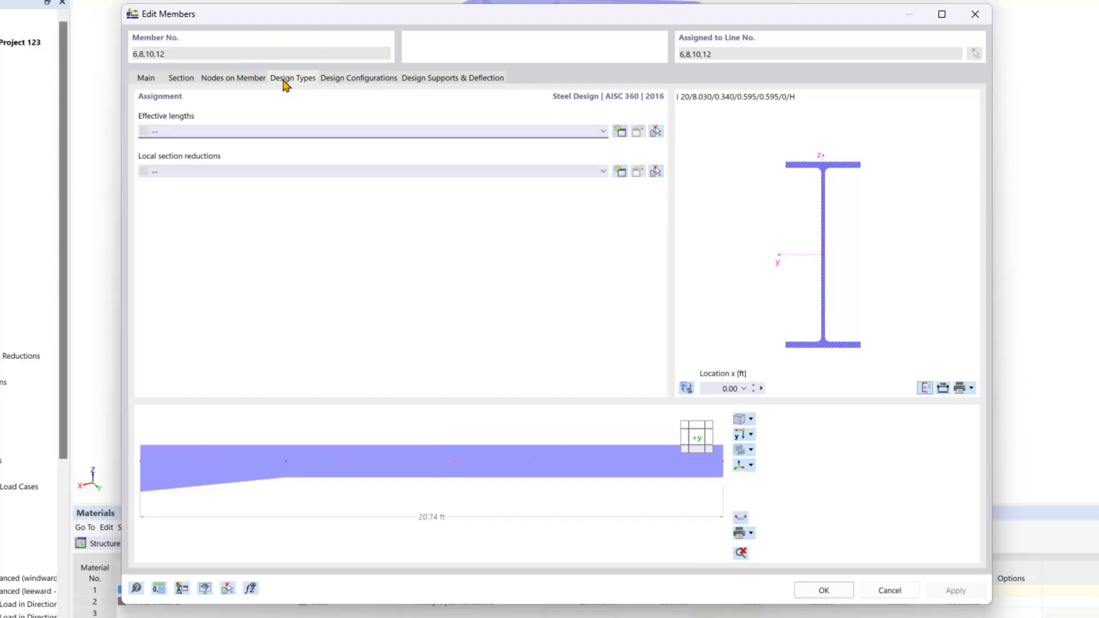
click(620, 131)
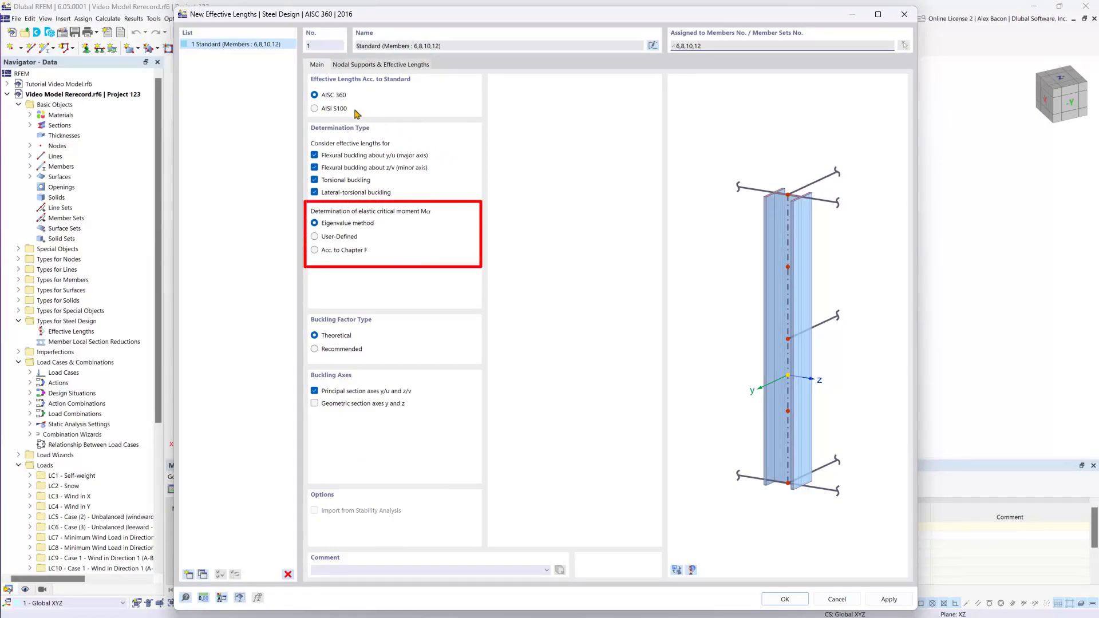
click(319, 95)
click(341, 251)
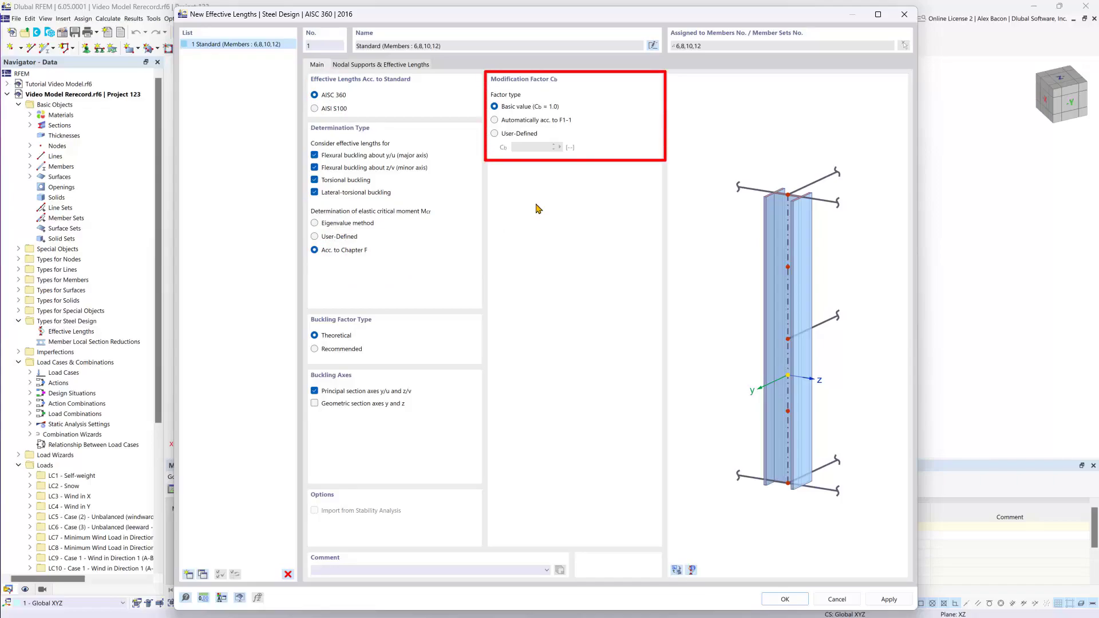
click(510, 120)
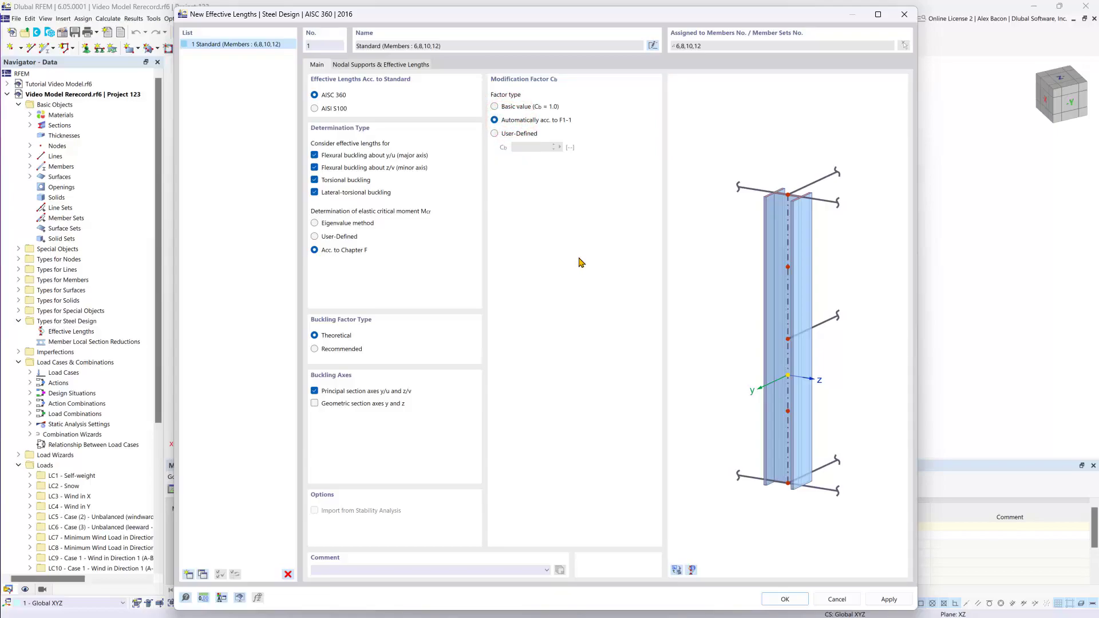
Step: Include intermediate nodes in the rafters' nodal supports, using member 12 as the reference member, and show the rafters in the model preview
click(380, 66)
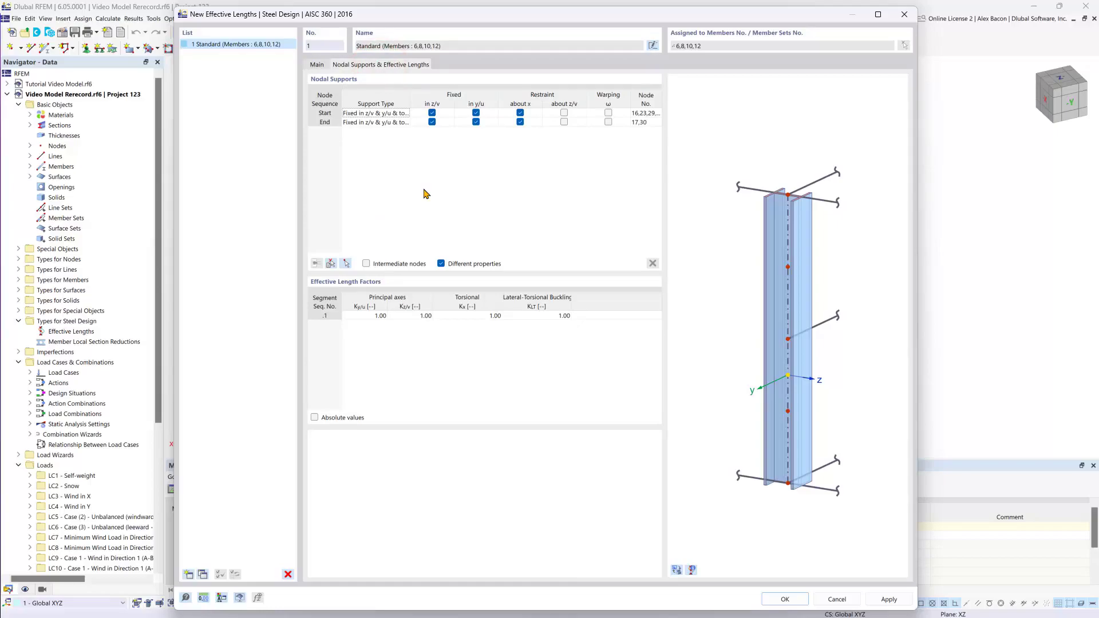
click(366, 264)
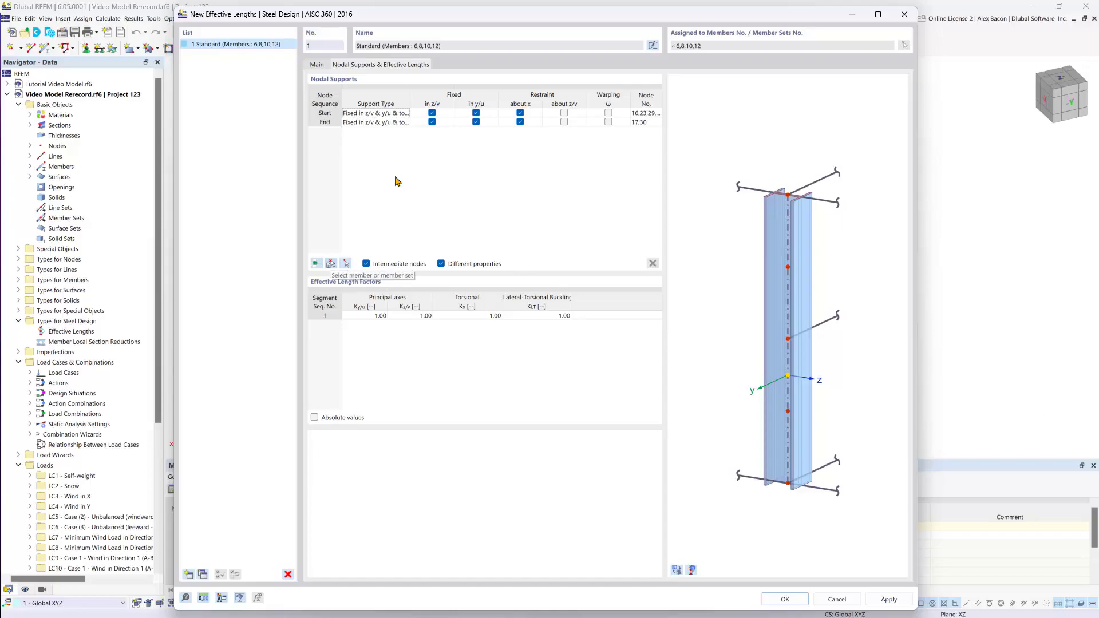
click(330, 263)
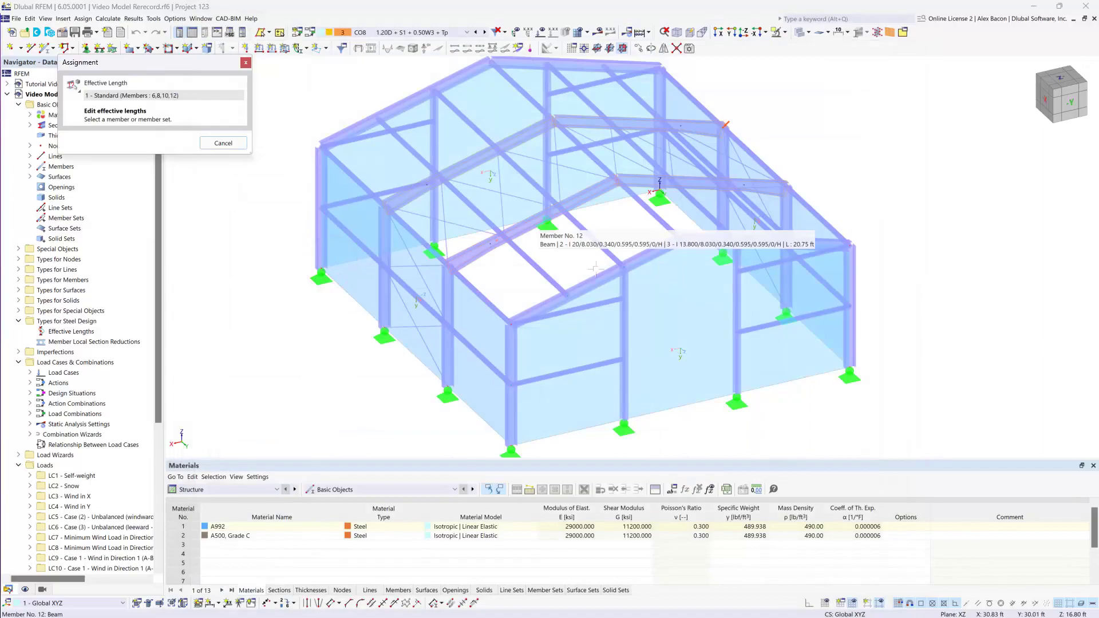
click(595, 269)
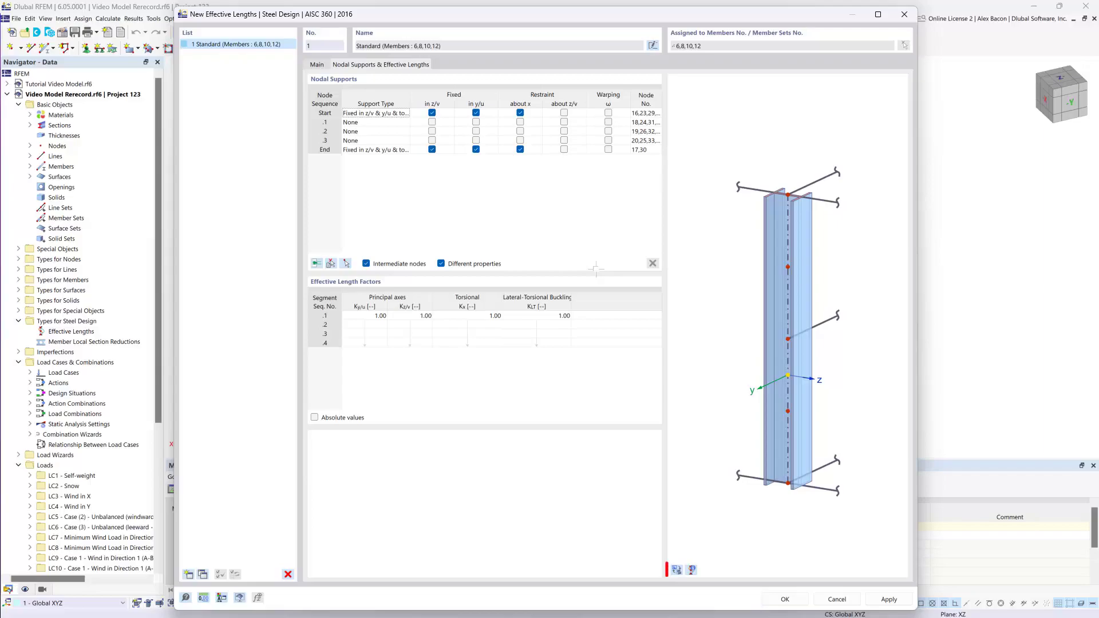
click(677, 571)
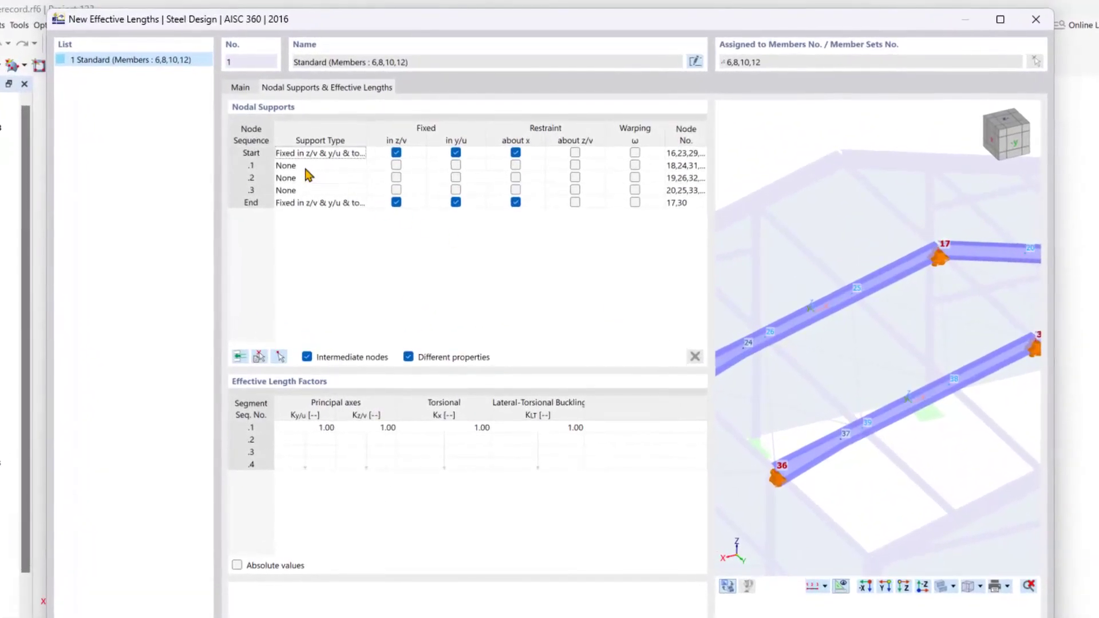
Step: Review the available nodal support types and locate intermediate node .1 on the rafters in the preview
click(363, 124)
key(Up)
key(Down)
key(Down)
key(Down)
key(Down)
click(393, 221)
click(249, 165)
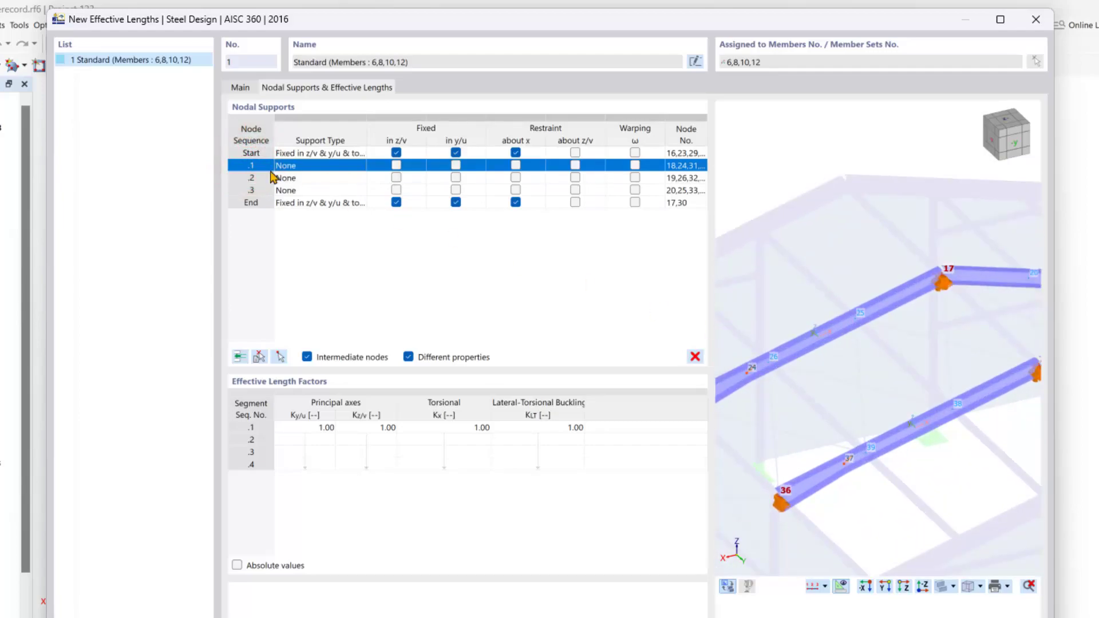
scroll(761, 395, up, 2)
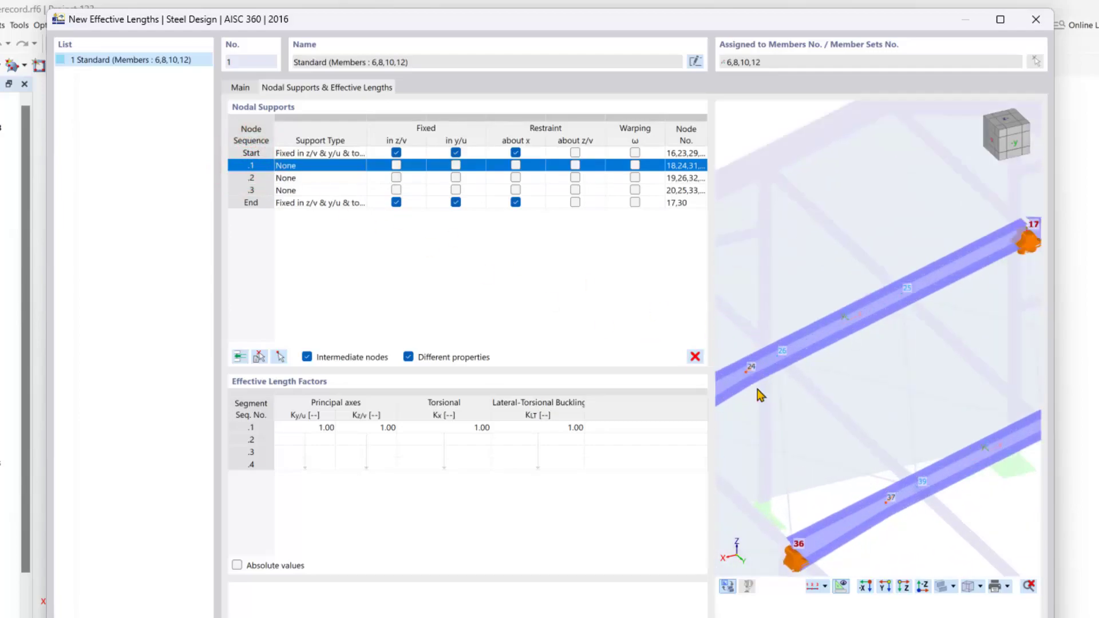
scroll(873, 524, down, 1)
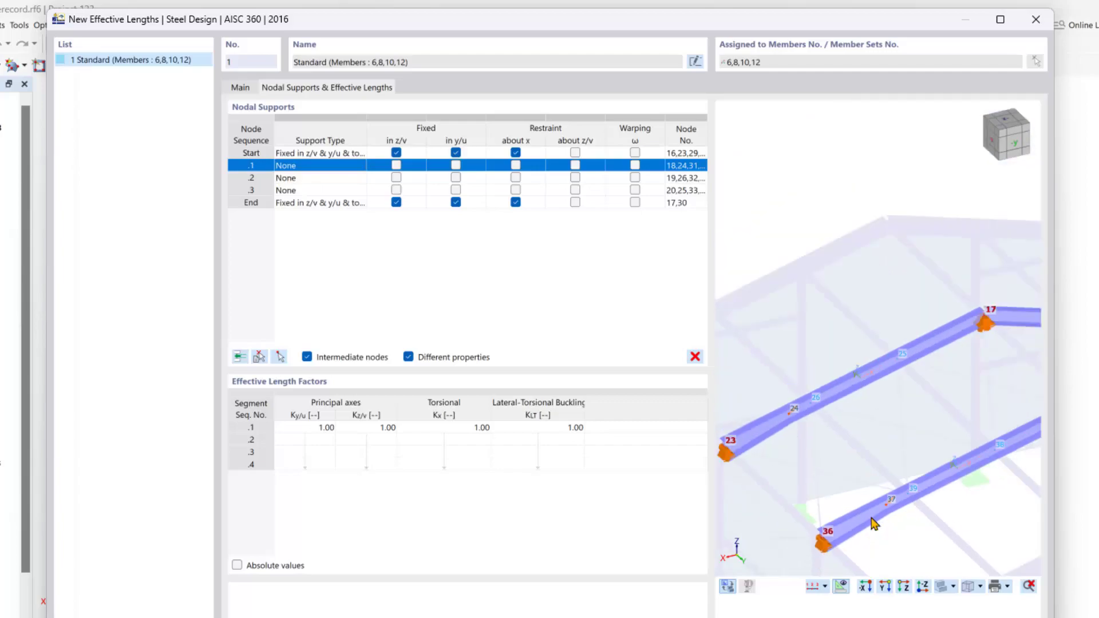
Step: Set intermediate nodes .2 and .3 as fixed in y/u and accept the rafters' effective lengths
click(246, 178)
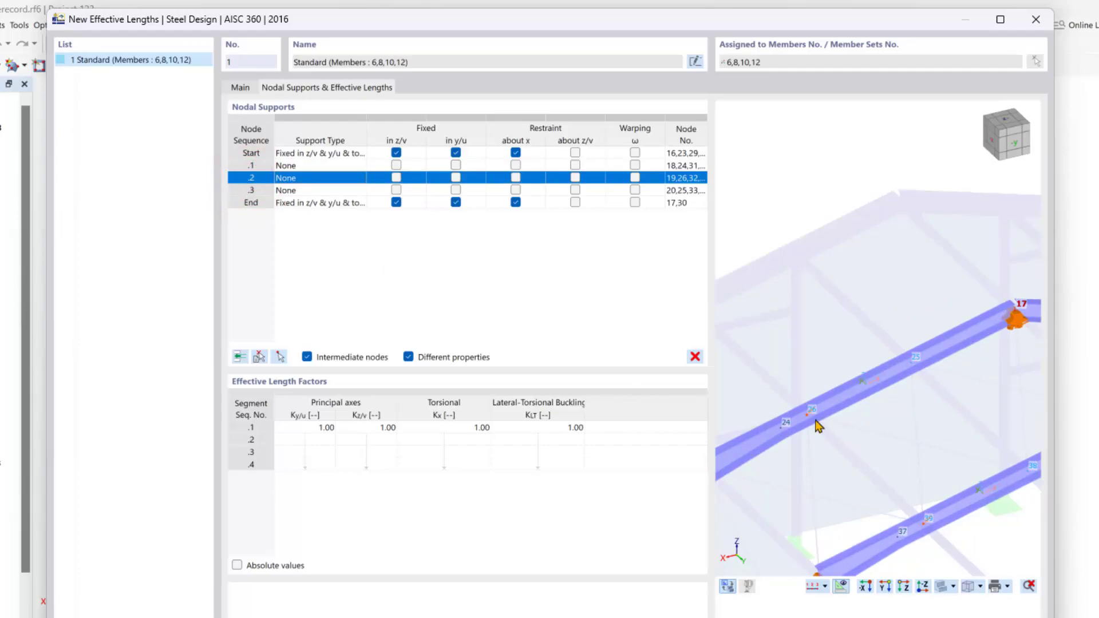
click(456, 177)
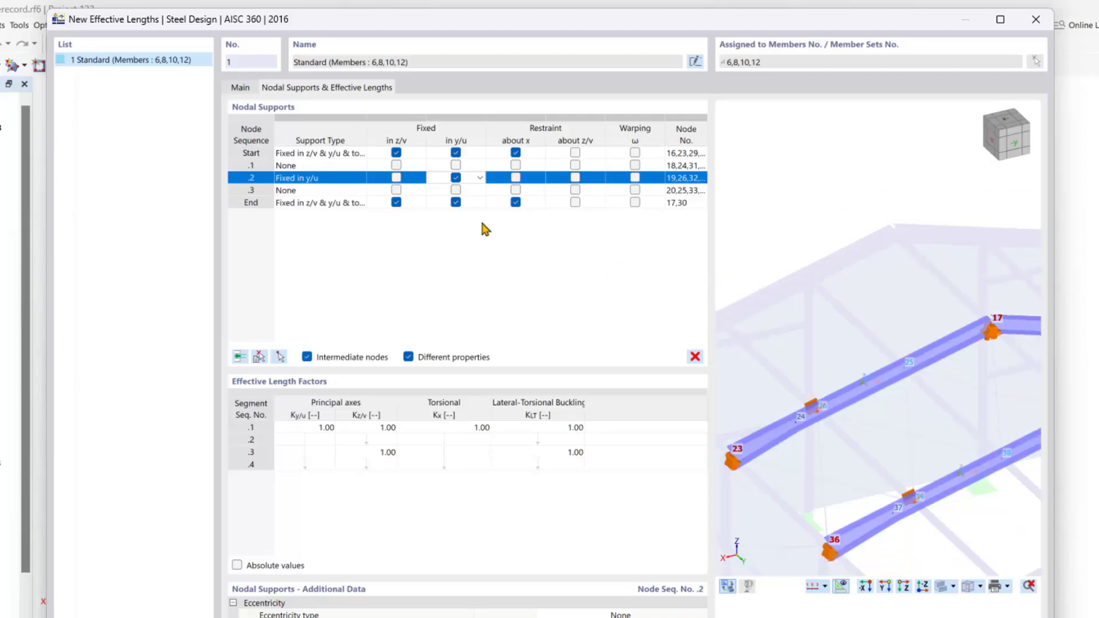
click(456, 189)
click(456, 189)
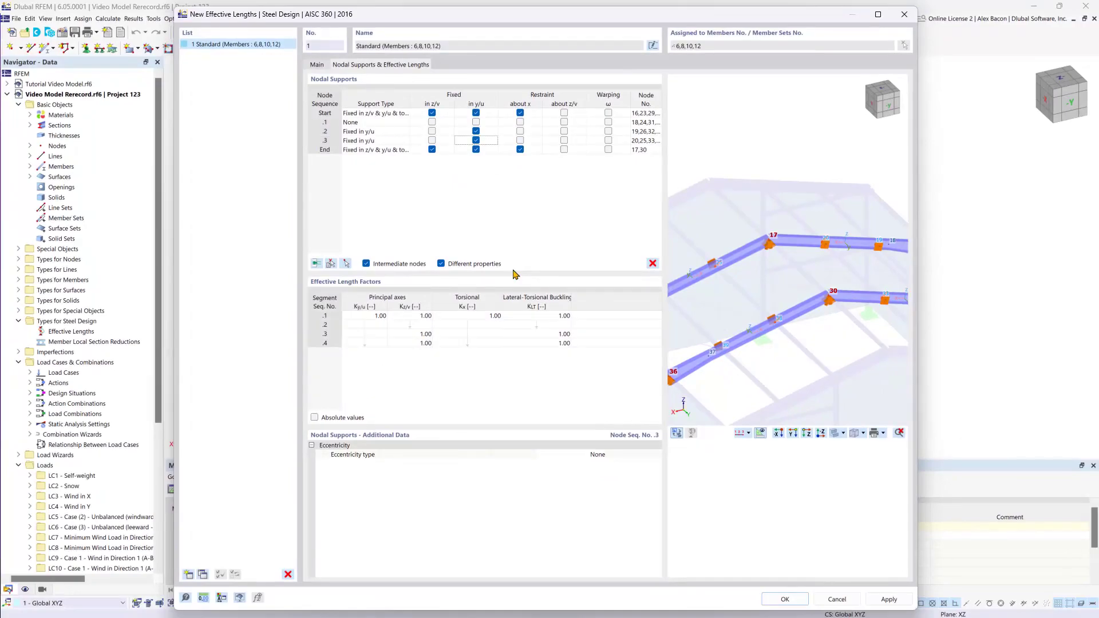
click(362, 356)
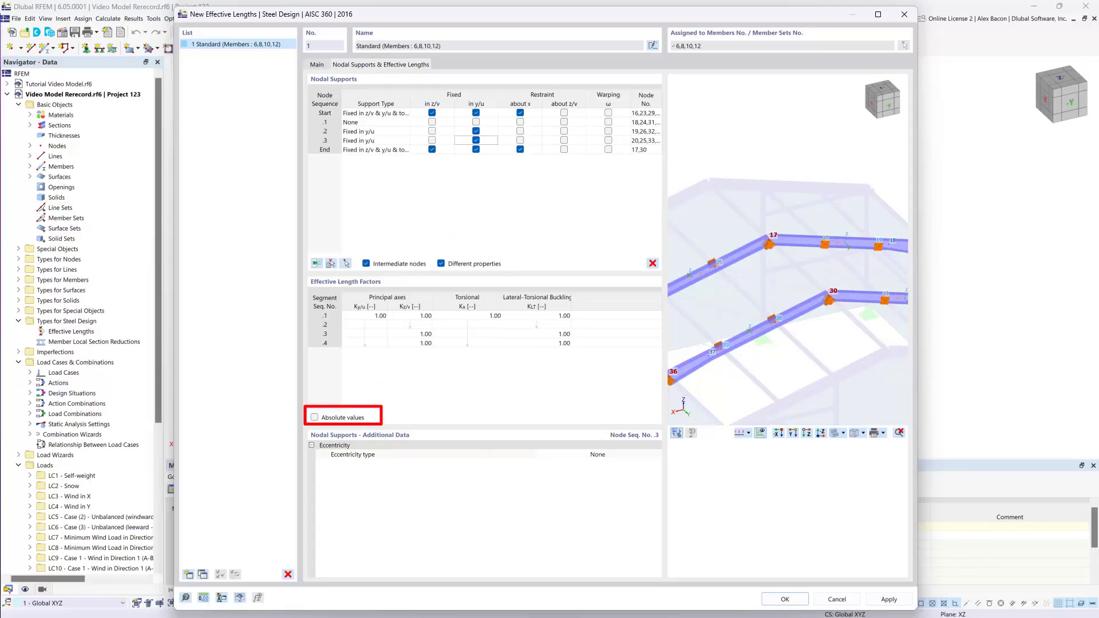
click(530, 399)
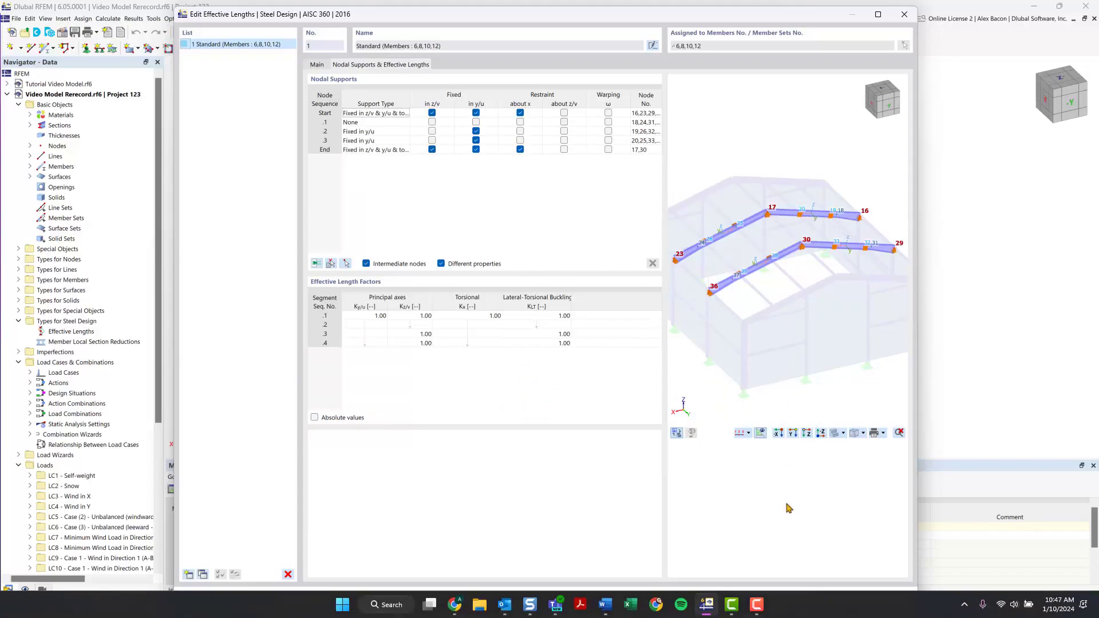
click(785, 599)
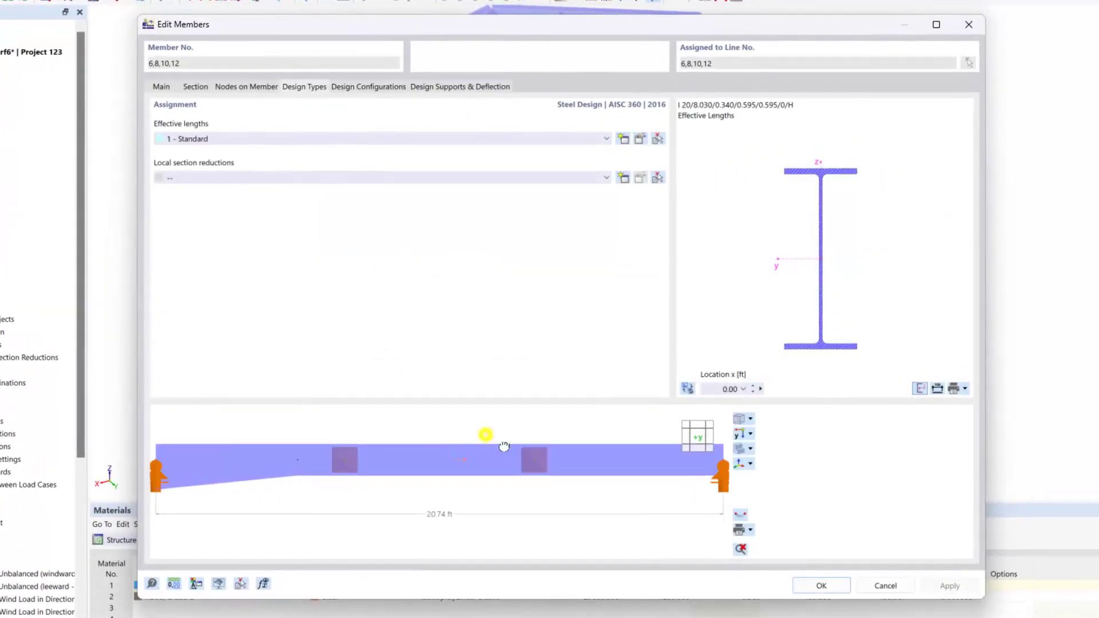
Step: Inspect the assigned nodal supports along the rafter in the 3D member preview
scroll(486, 435, up, 3)
scroll(503, 452, down, 3)
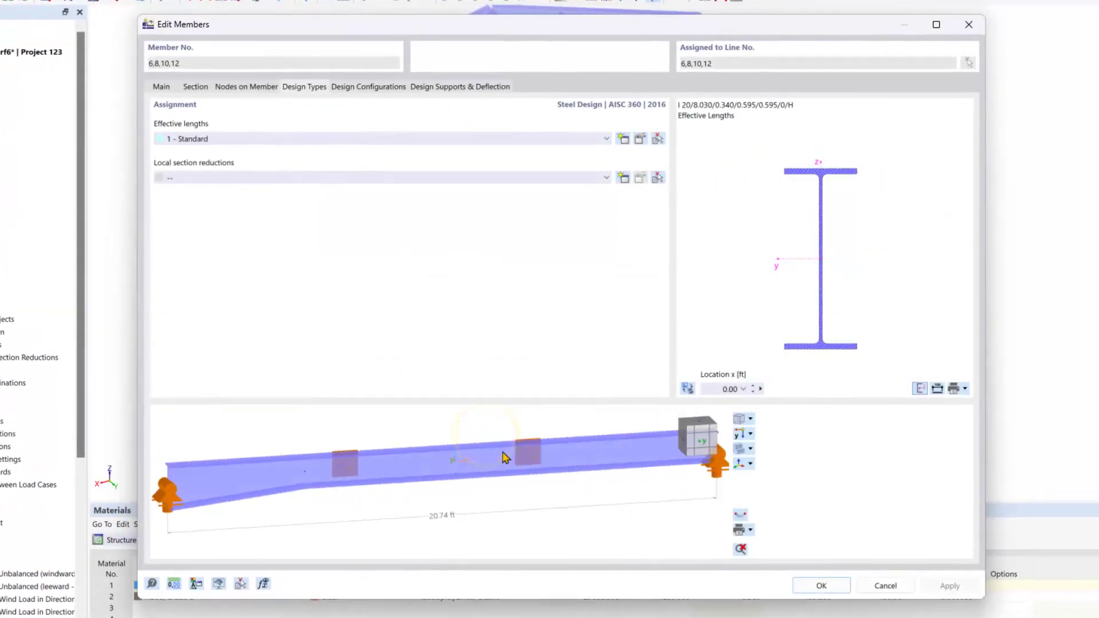
middle_drag(502, 449, 483, 462)
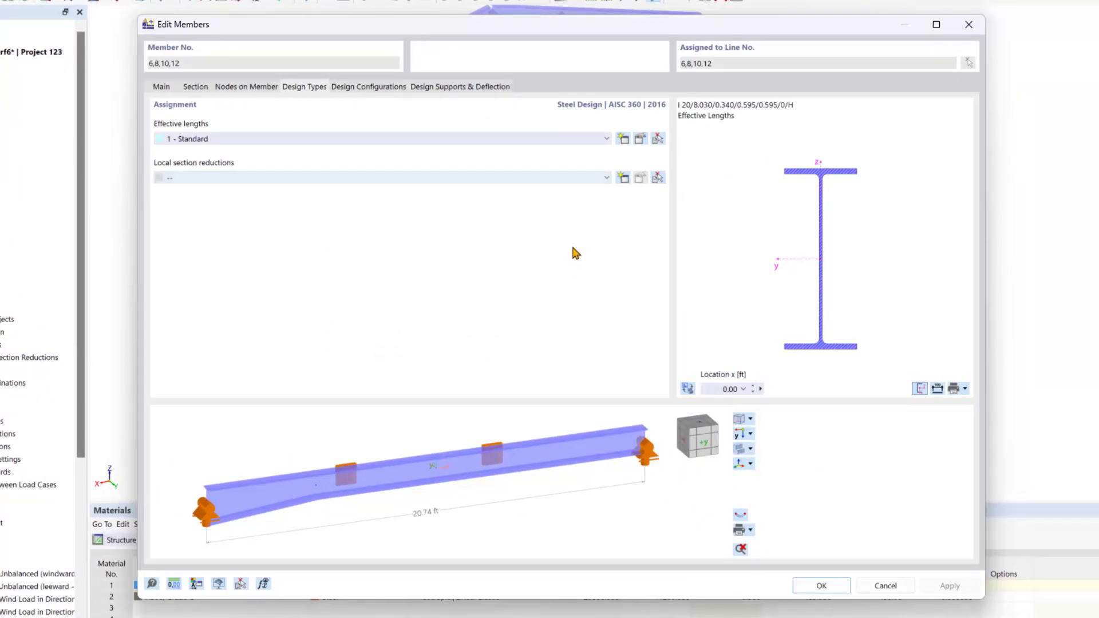
Step: Check the rafters' strength, serviceability and seismic configurations and their design supports and deflection settings, and accept the member edits
click(395, 90)
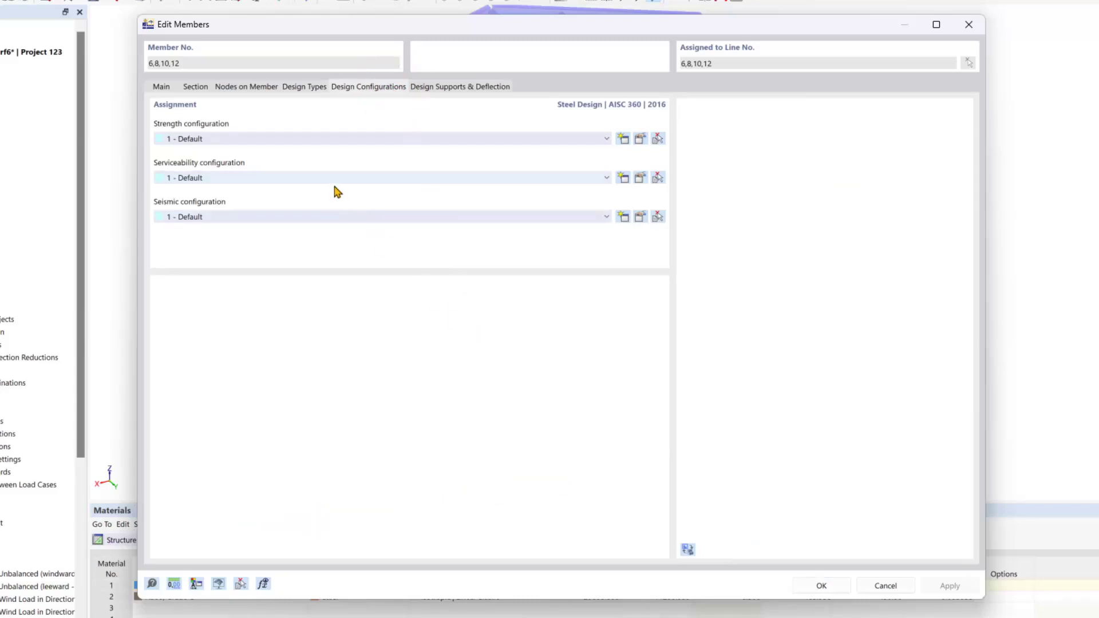
click(607, 179)
click(608, 179)
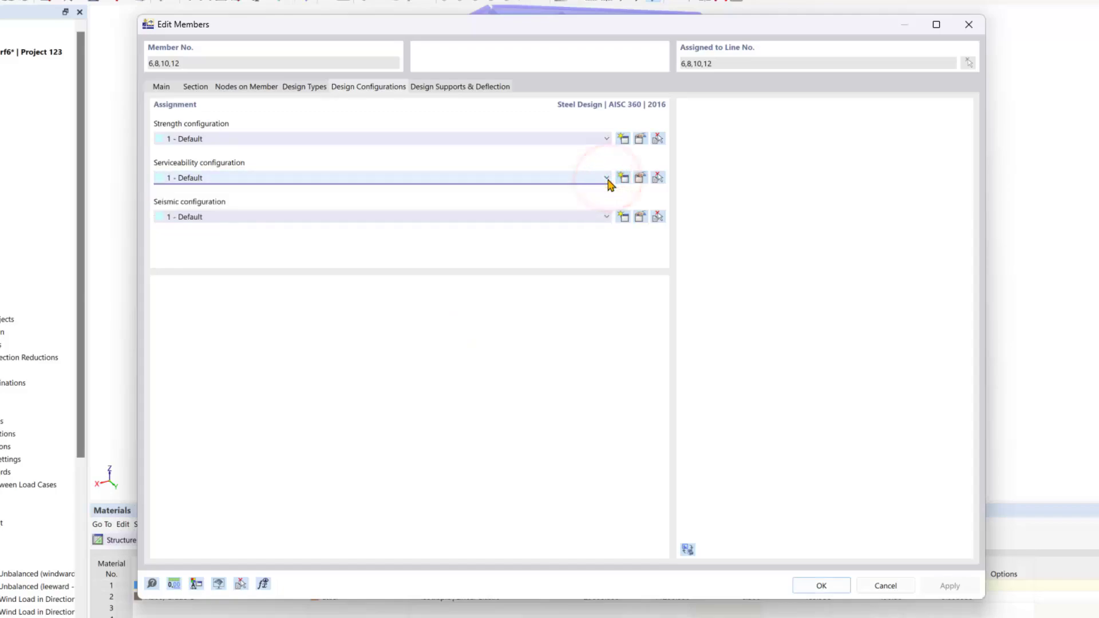
click(607, 178)
click(607, 178)
key(ctrl+Tab)
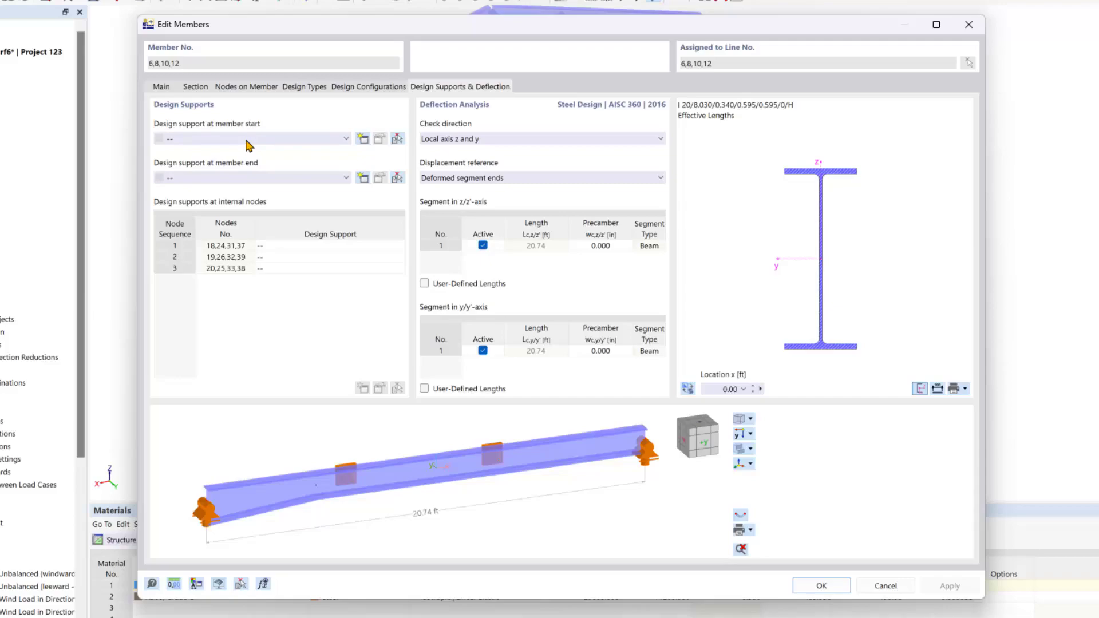
click(299, 358)
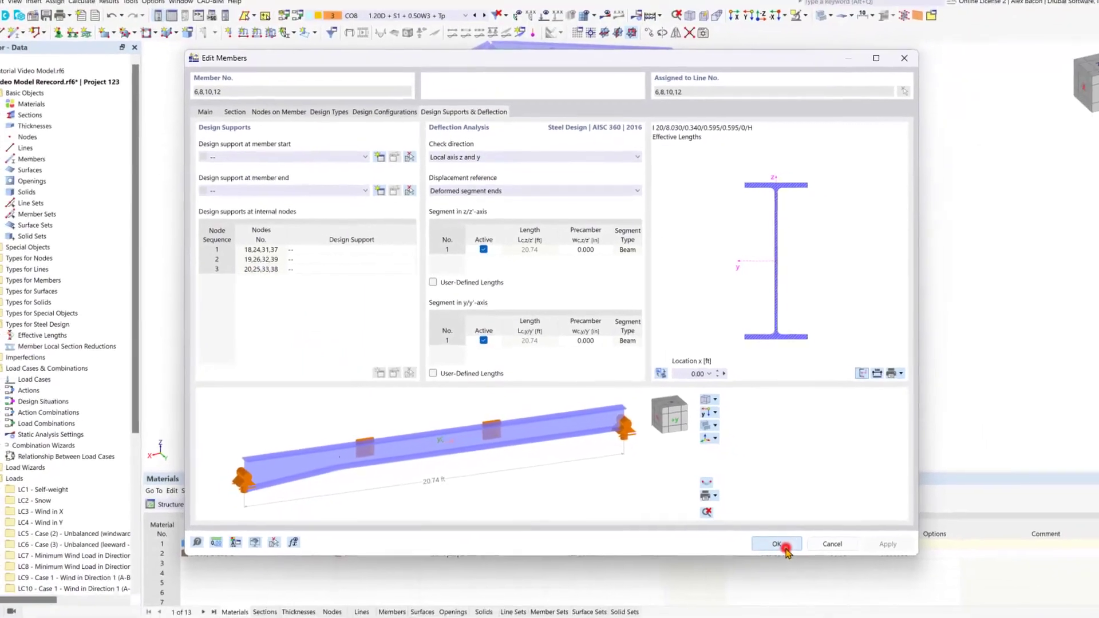
click(821, 585)
Step: Select the four corner columns (members 1, 3, 13, 15), open them together for editing and display their design type assignments
click(337, 362)
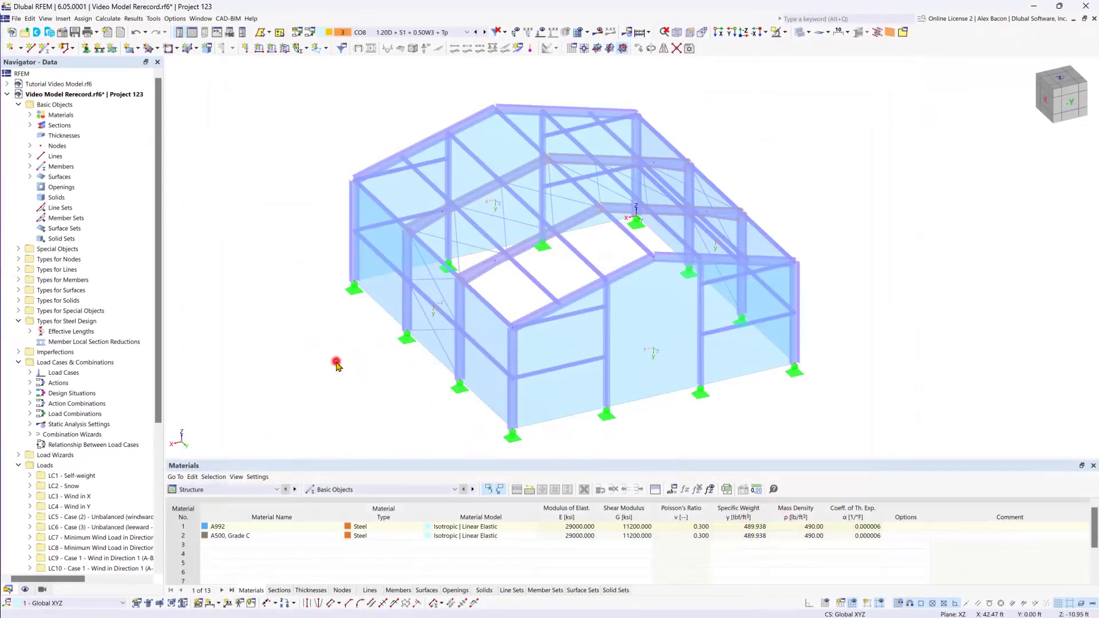
click(514, 359)
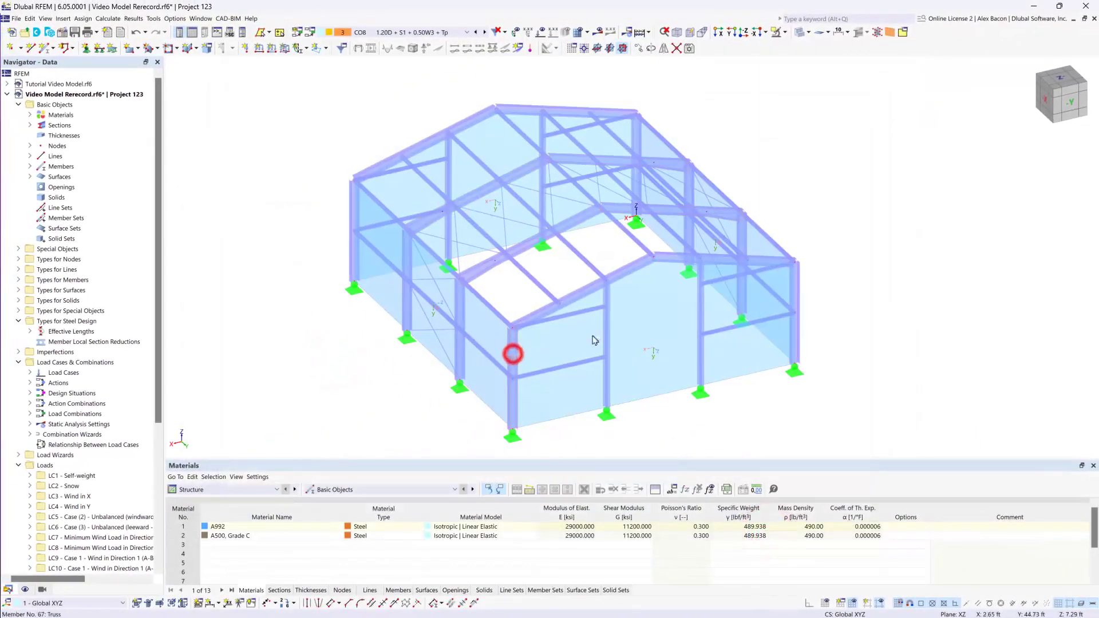
click(796, 288)
click(644, 132)
click(692, 122)
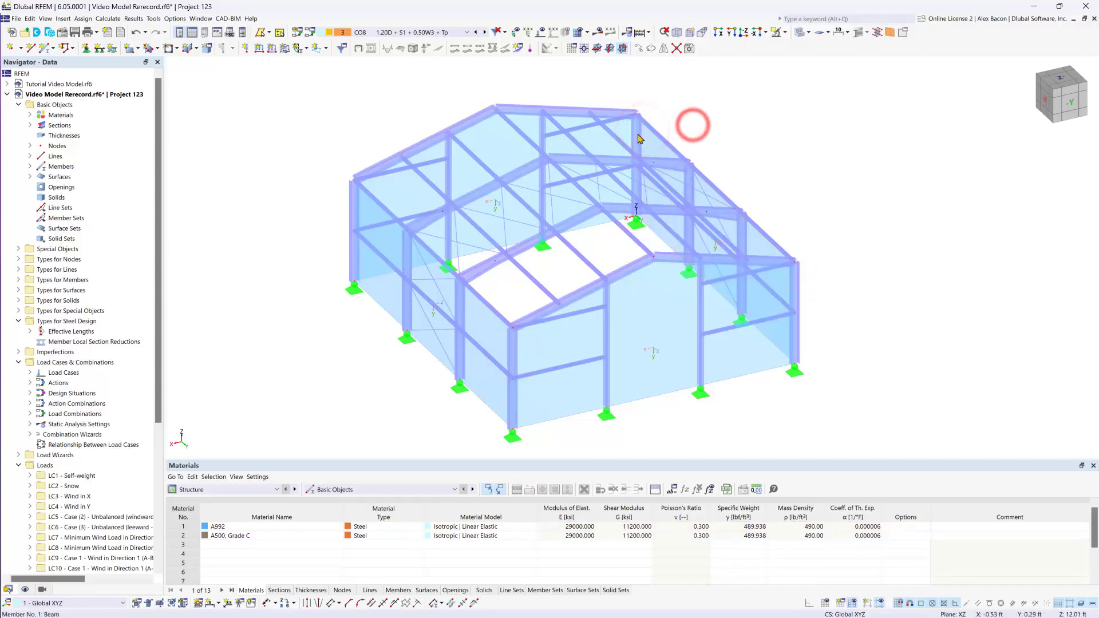
click(638, 133)
click(794, 292)
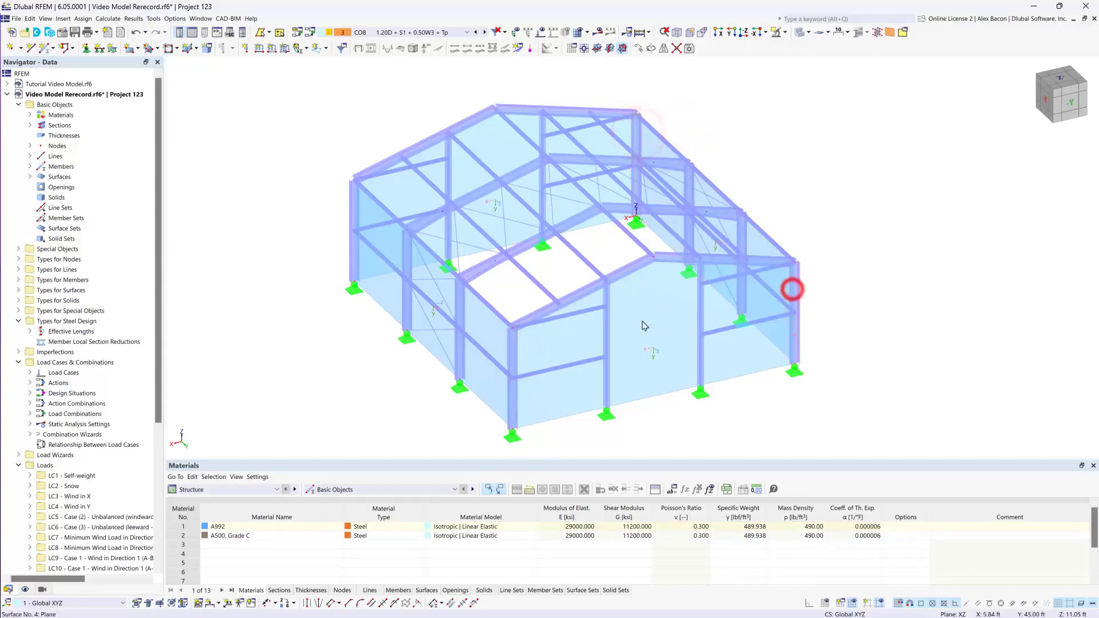
click(515, 348)
double_click(351, 203)
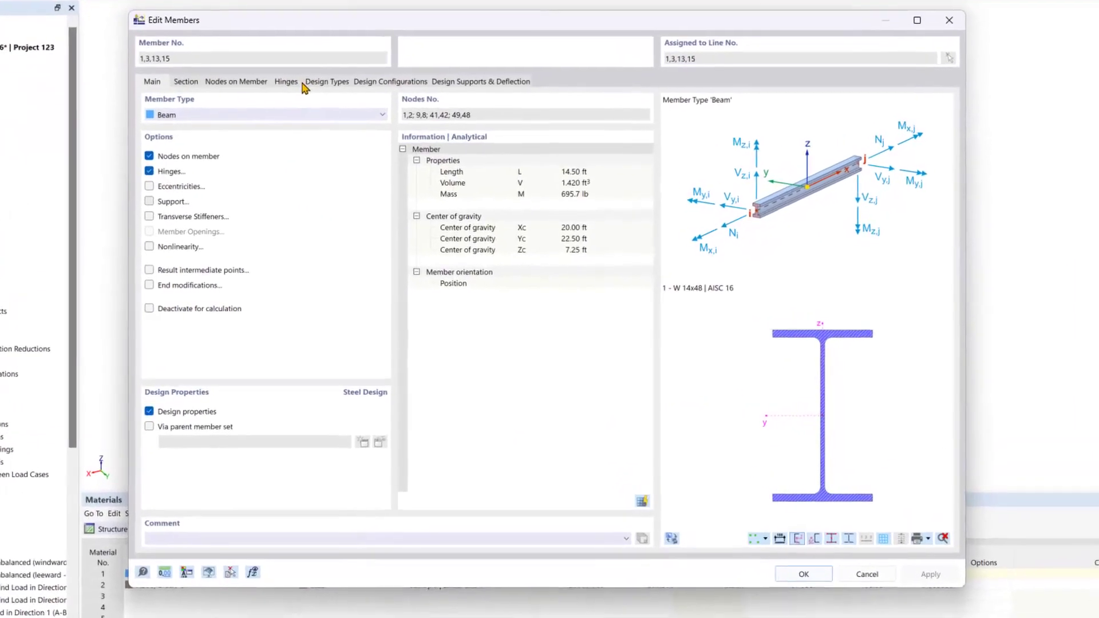
click(348, 126)
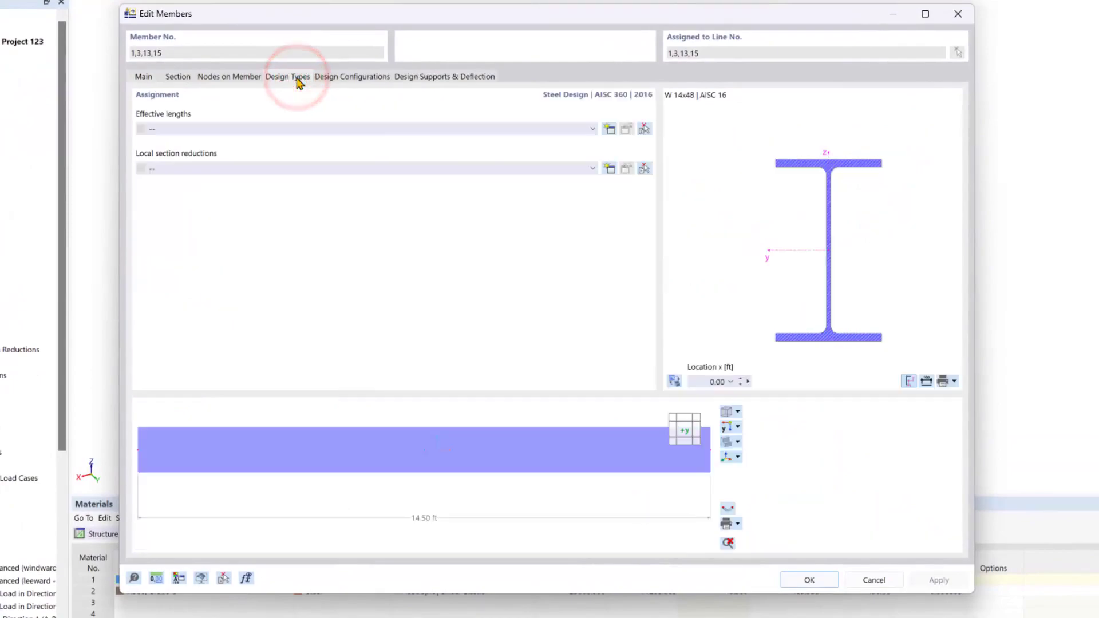
Step: Create new effective lengths for the four corner columns, determining Mcr according to Chapter F with Cb set automatically according to F1-1
click(304, 129)
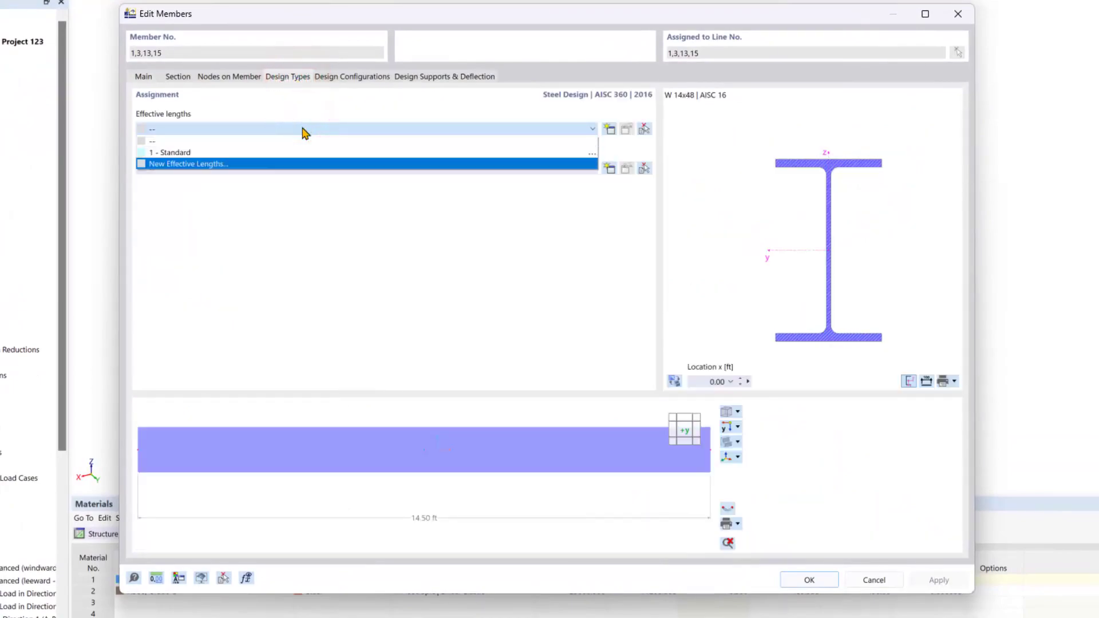
click(256, 164)
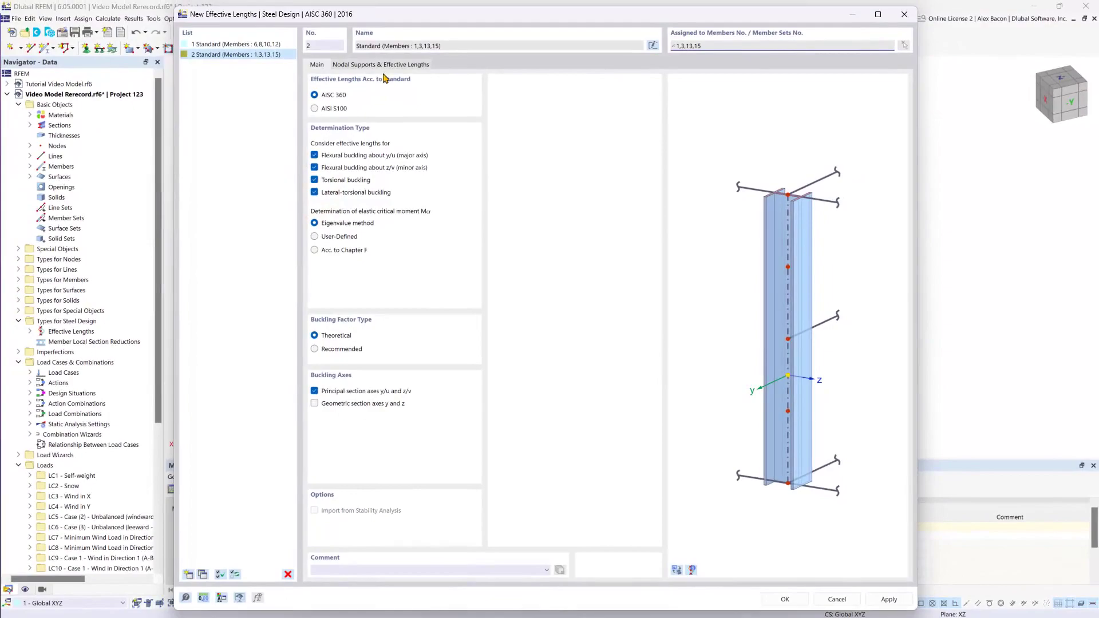
click(319, 250)
click(516, 121)
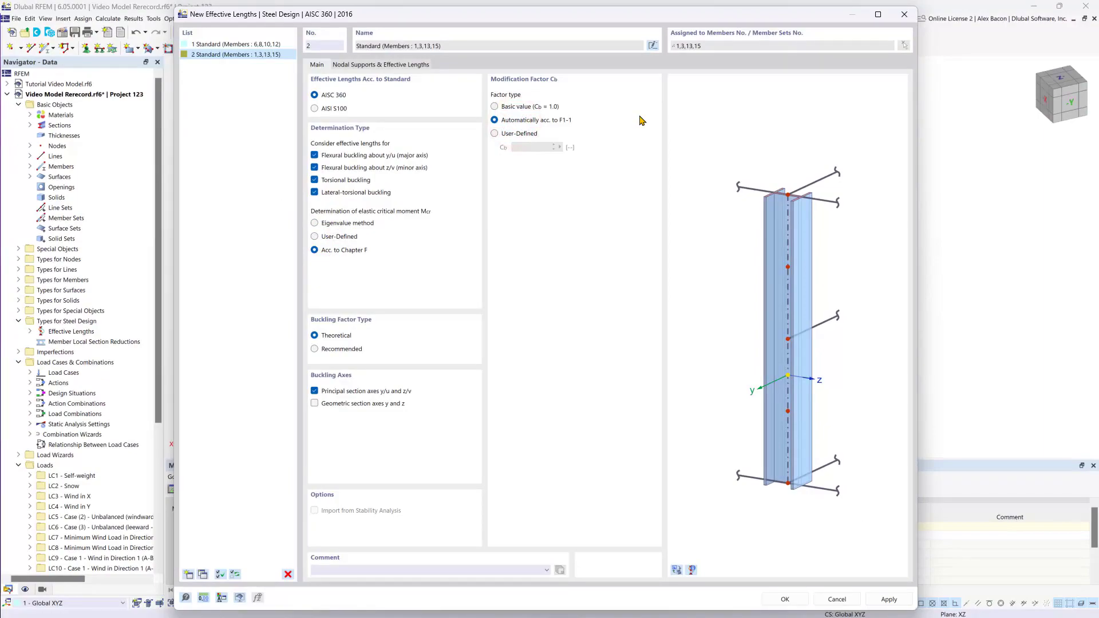
Step: Enable intermediate nodes in the nodal supports of the corner columns' effective lengths
click(403, 65)
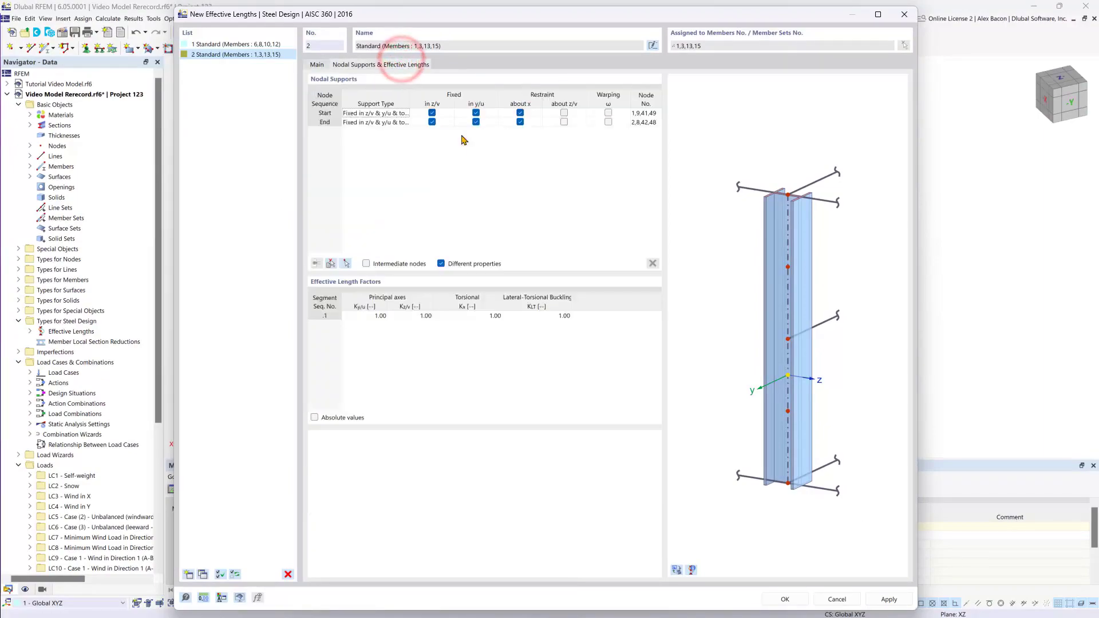
click(369, 264)
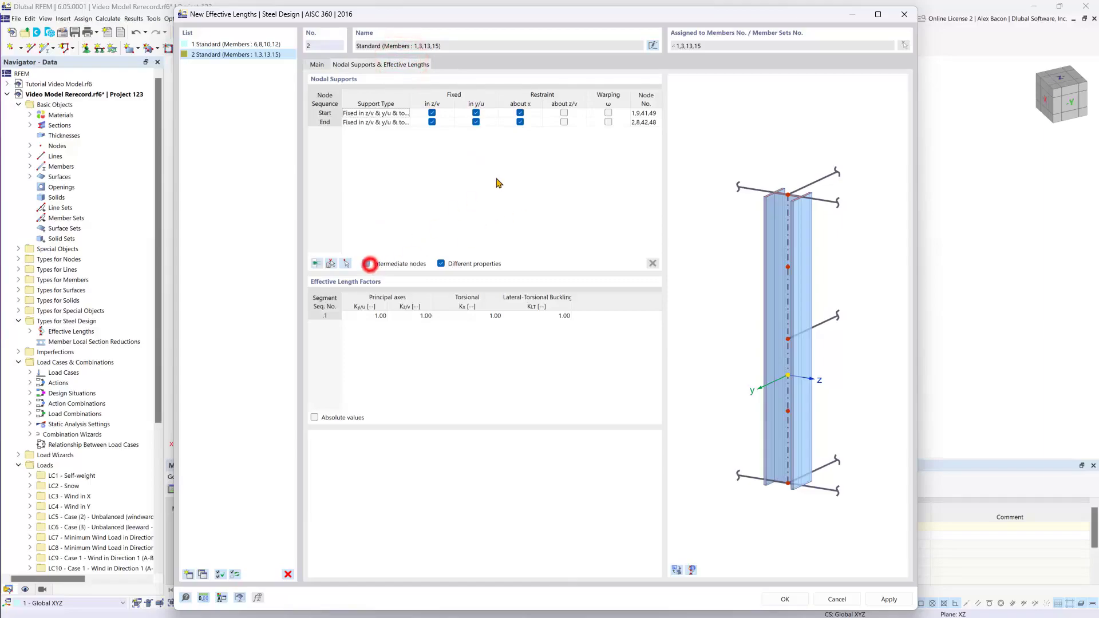
click(331, 262)
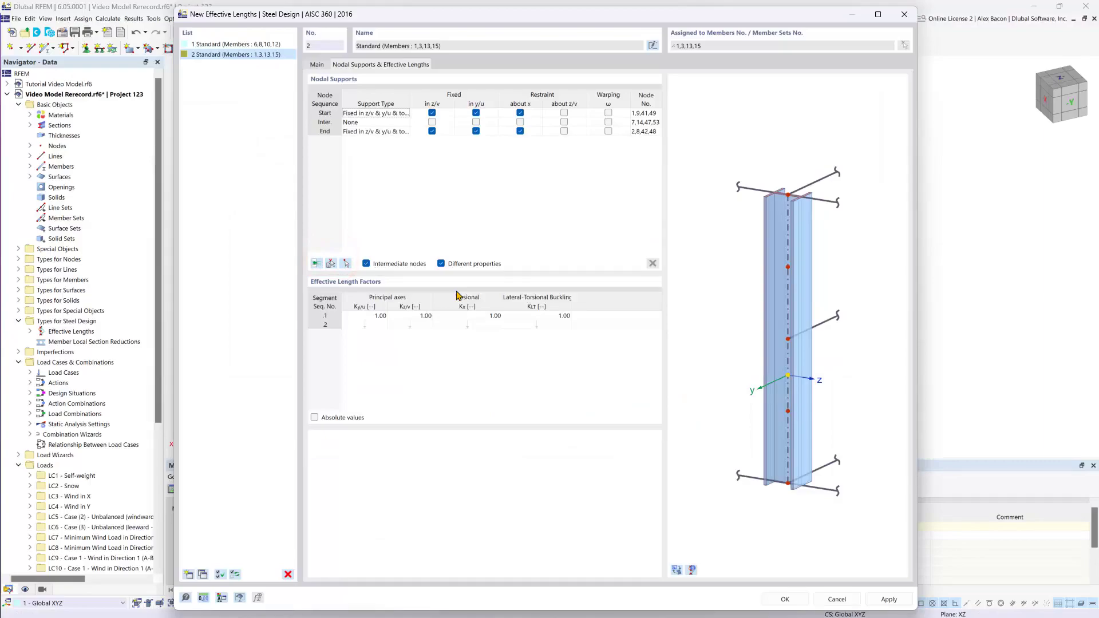
Step: Show the 3D model in the preview, fix the columns' intermediate nodes in y/u and z/v, and accept the effective lengths and member edits
click(677, 570)
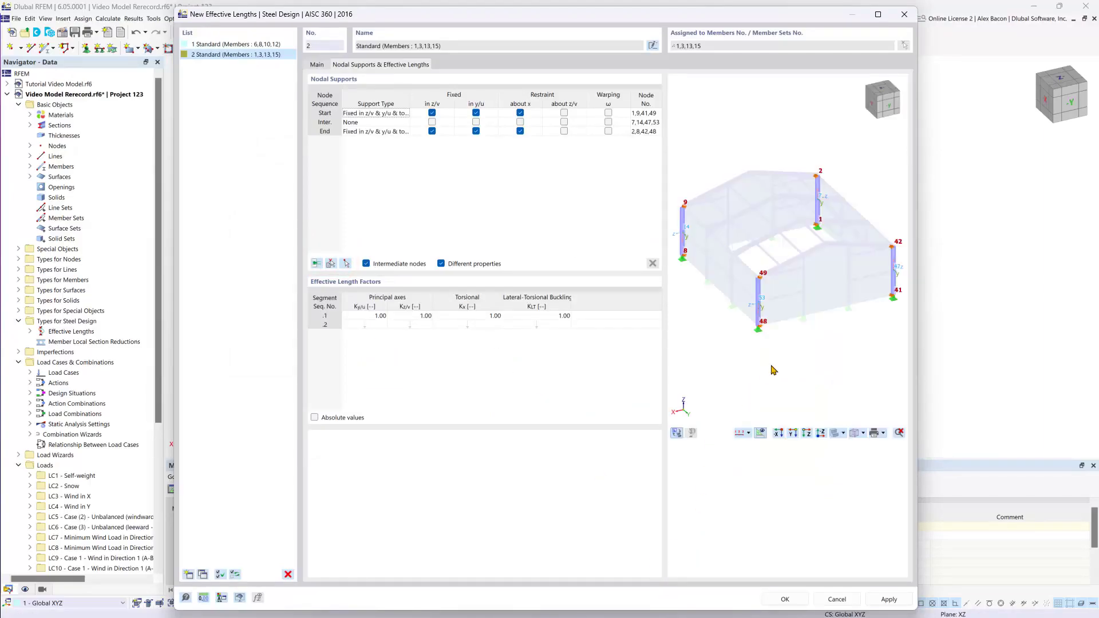
click(771, 366)
scroll(767, 338, up, 5)
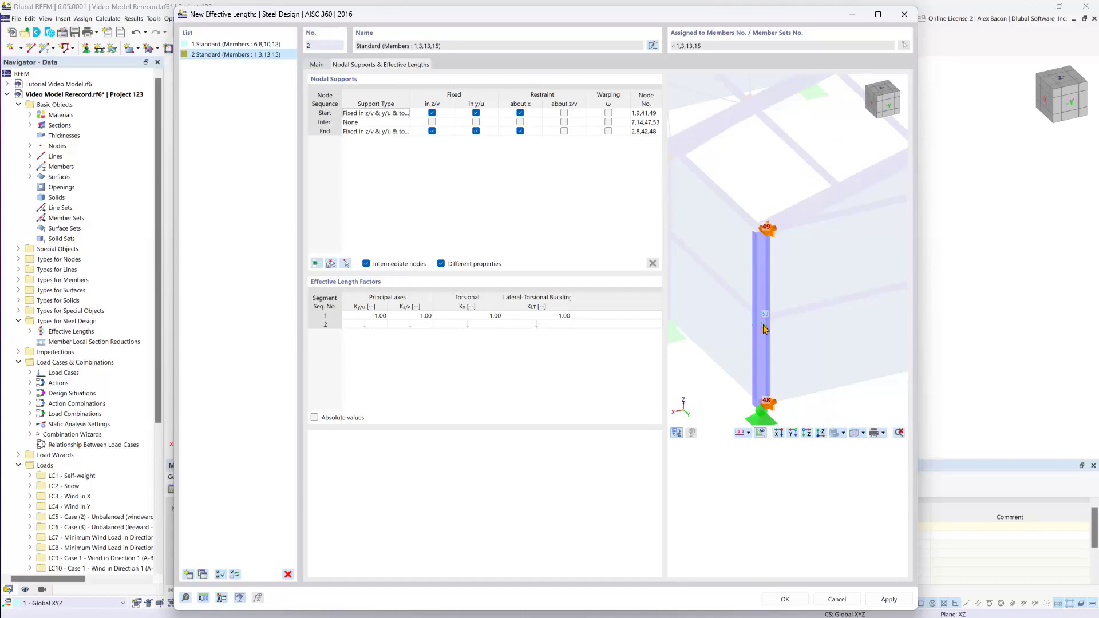
scroll(765, 328, up, 2)
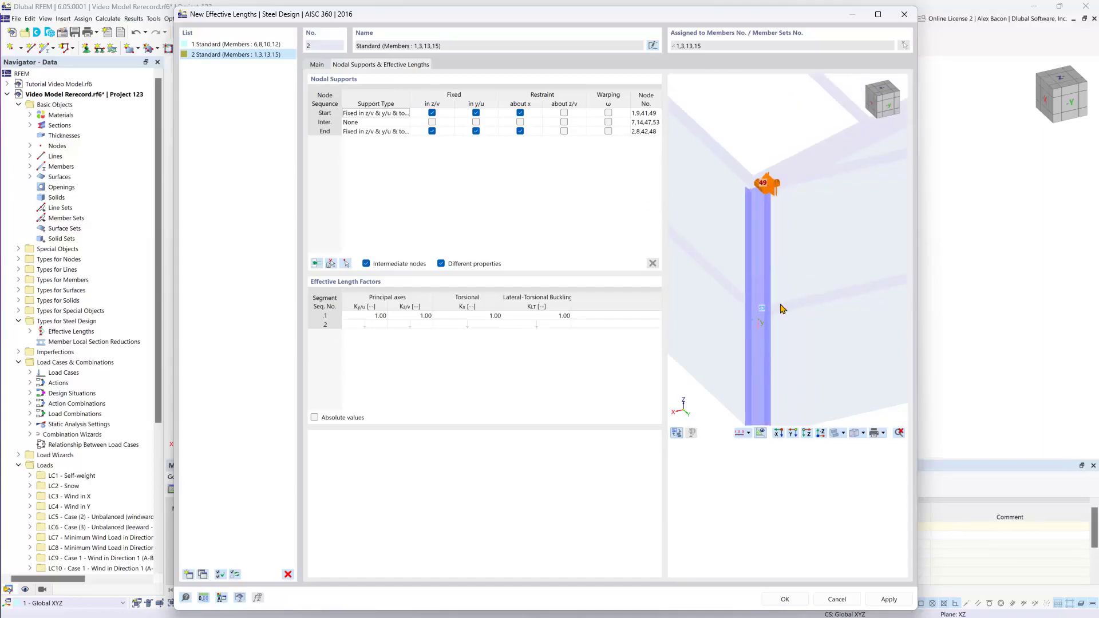
click(432, 122)
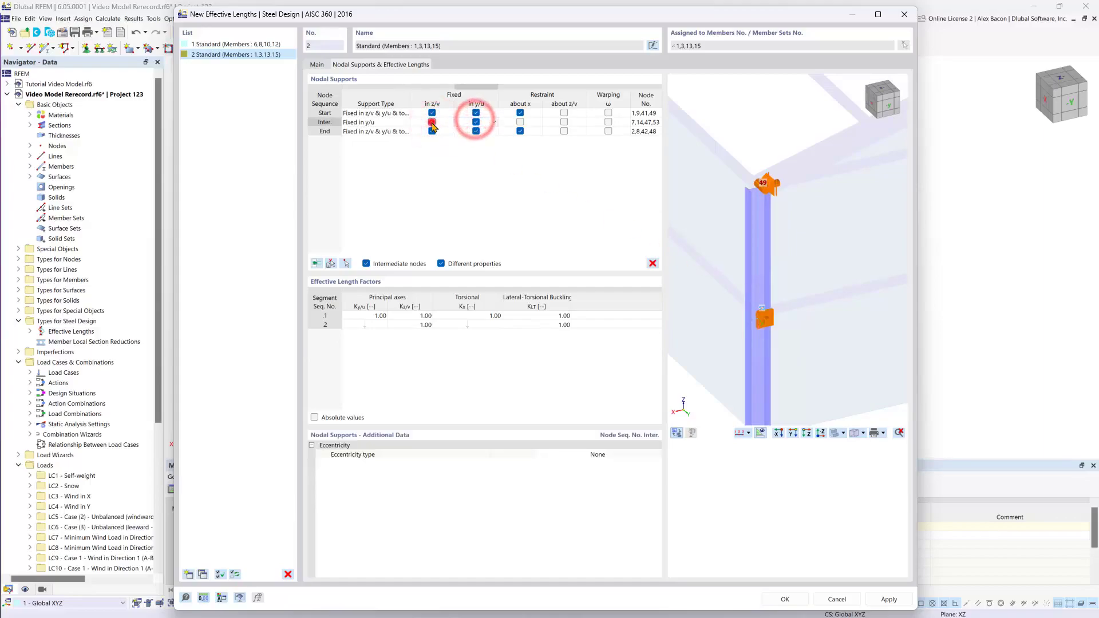
click(786, 600)
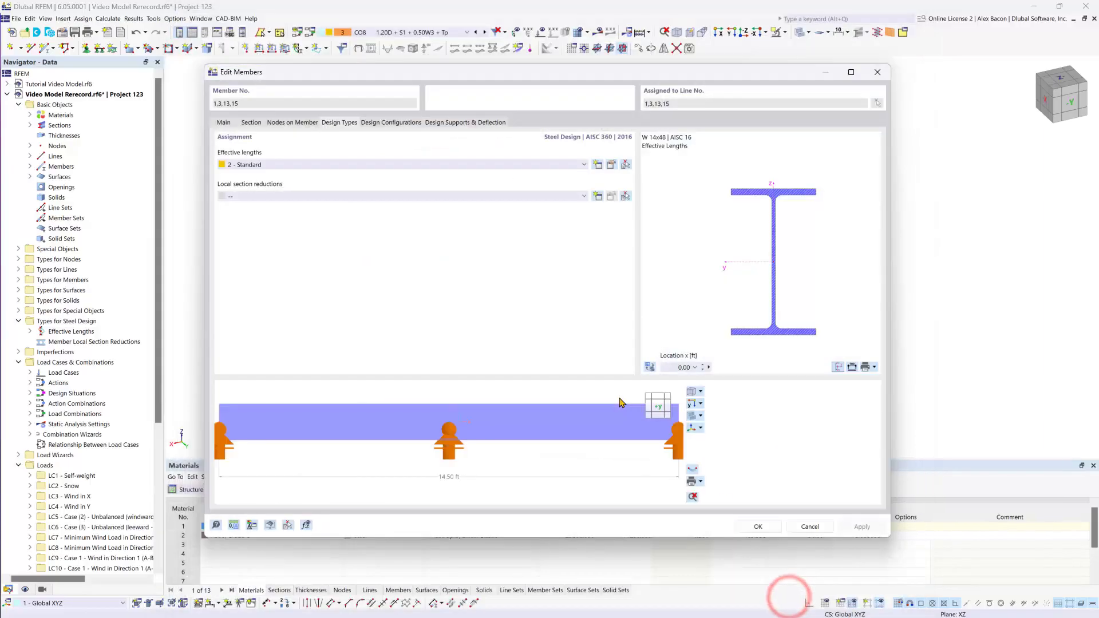
click(755, 527)
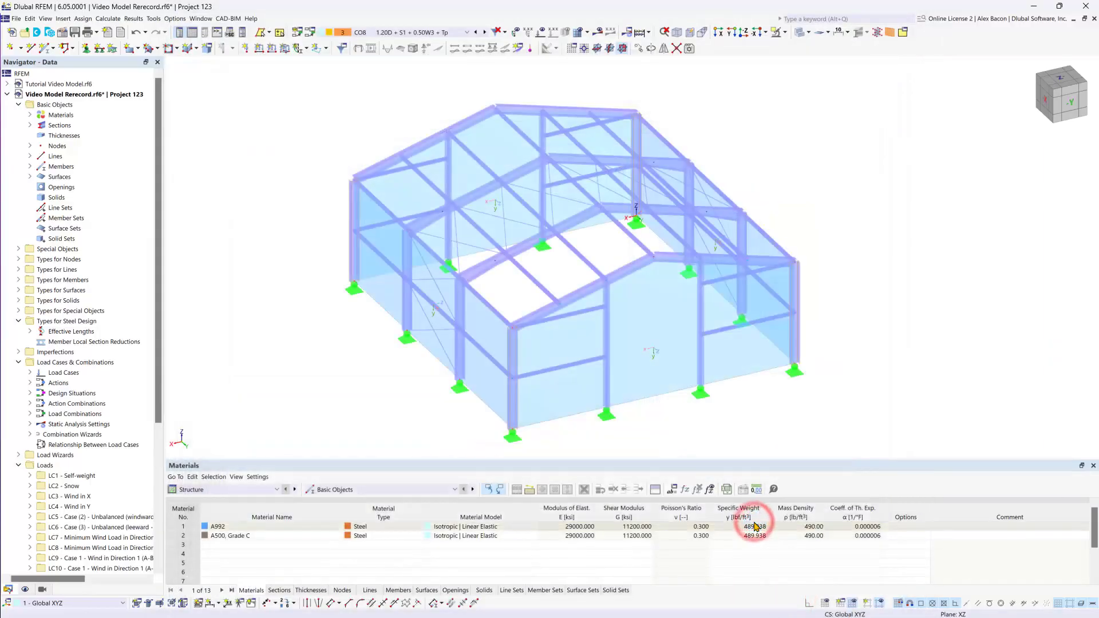
middle_drag(757, 416, 756, 411)
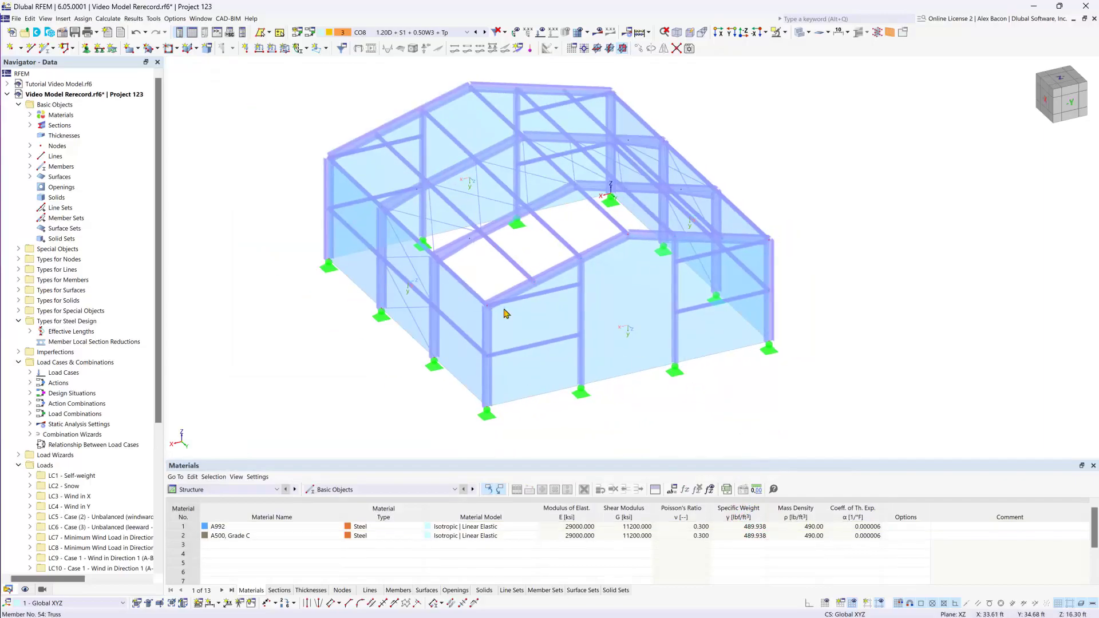